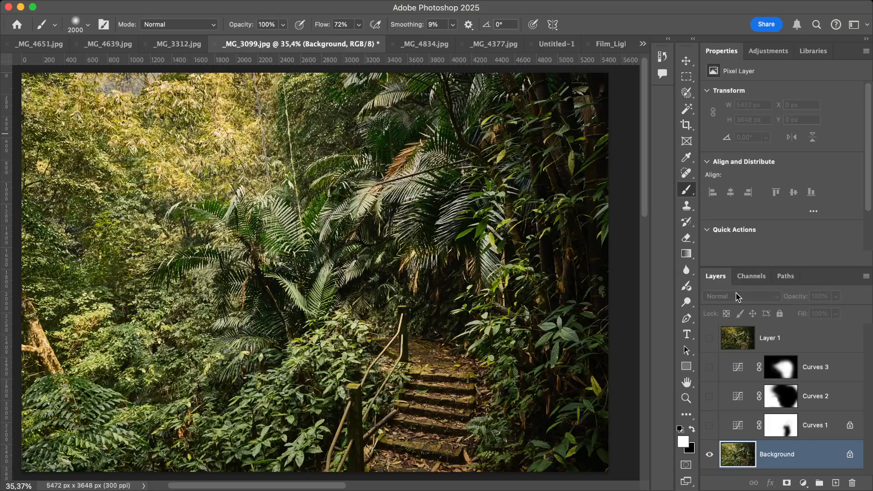
Compare the photo with the edited Layer 1 shown and hidden over the Background.
{"action": "left_click", "coordinate": [709, 339]}
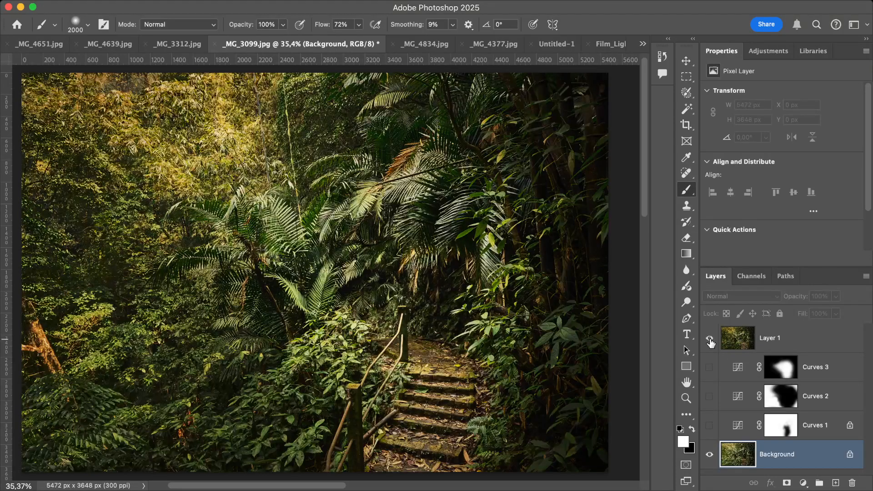
{"action": "left_click", "coordinate": [709, 339]}
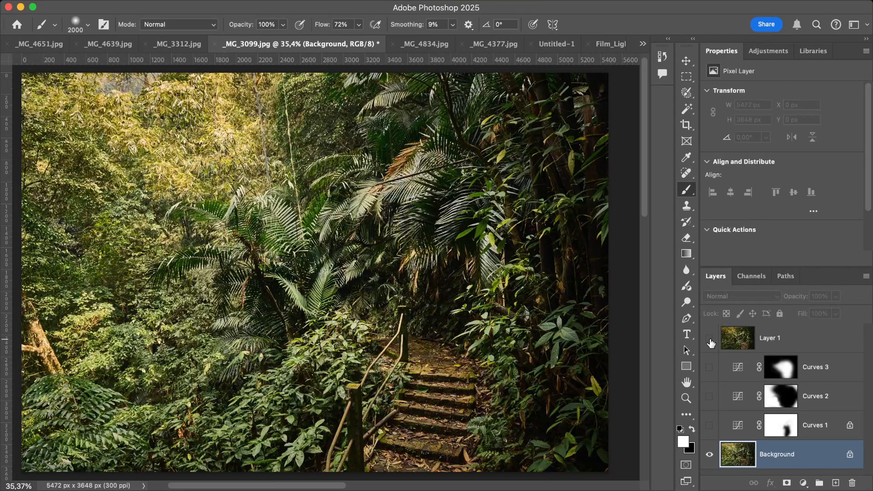
{"action": "left_click", "coordinate": [710, 339]}
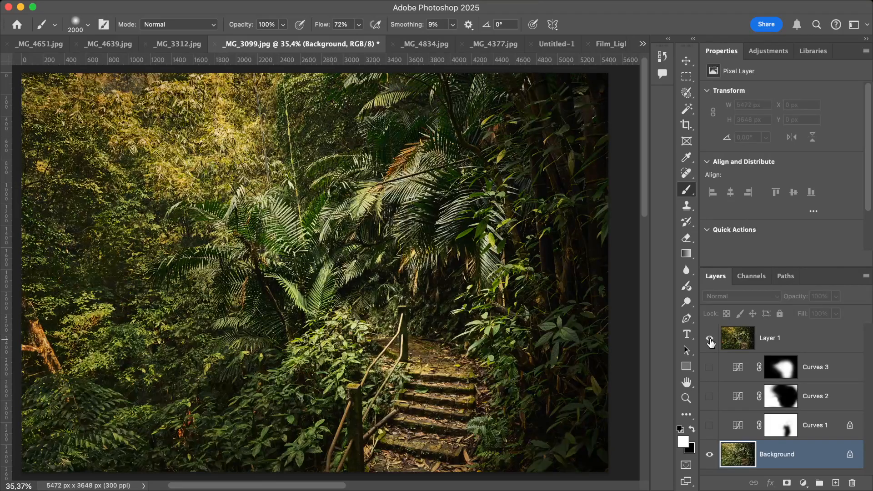
{"action": "left_click", "coordinate": [709, 339]}
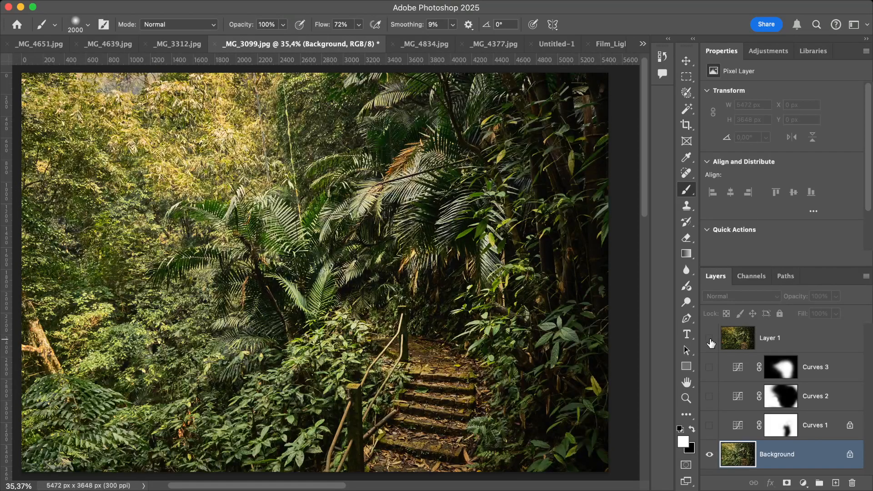
{"action": "left_click", "coordinate": [709, 340]}
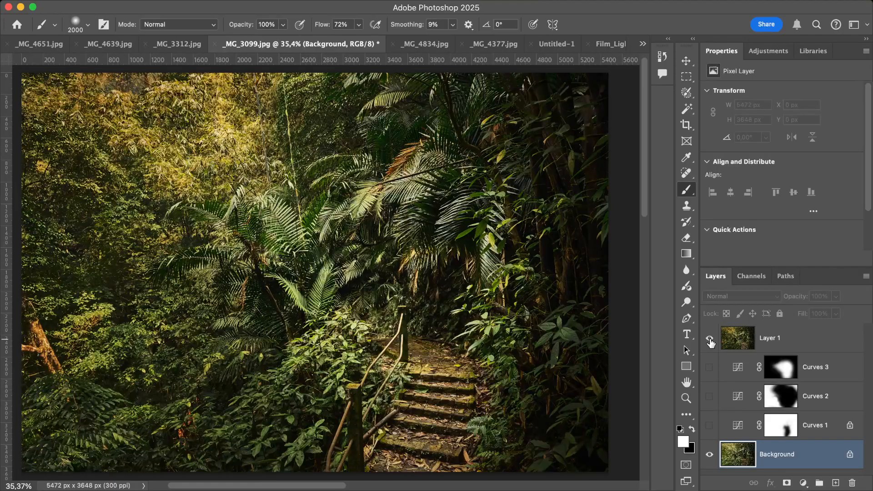
{"action": "left_click", "coordinate": [710, 340]}
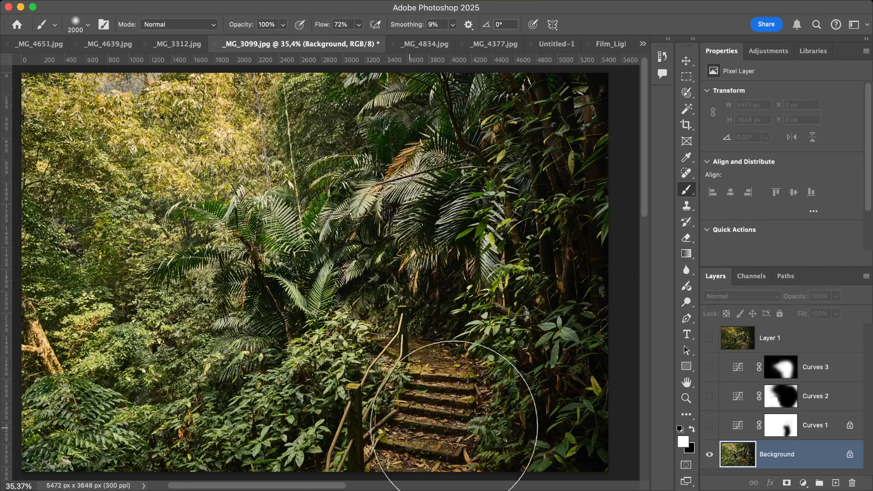
{"action": "left_click", "coordinate": [709, 339]}
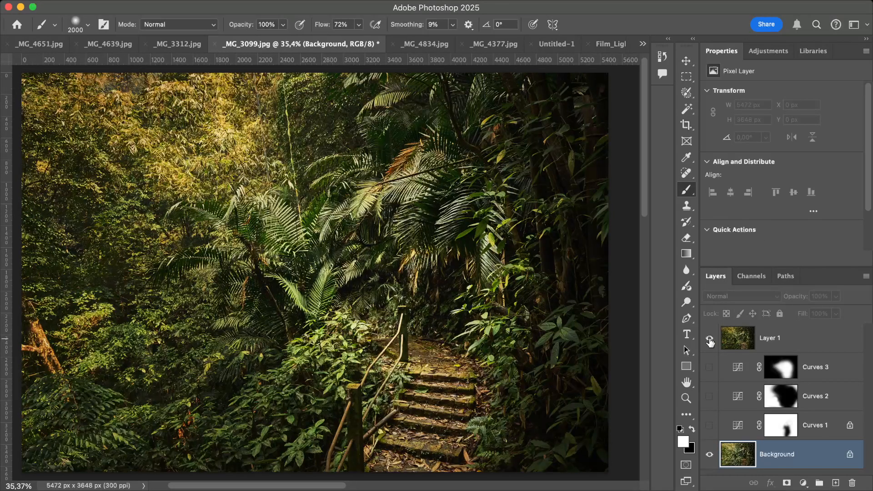
{"action": "left_click", "coordinate": [710, 339]}
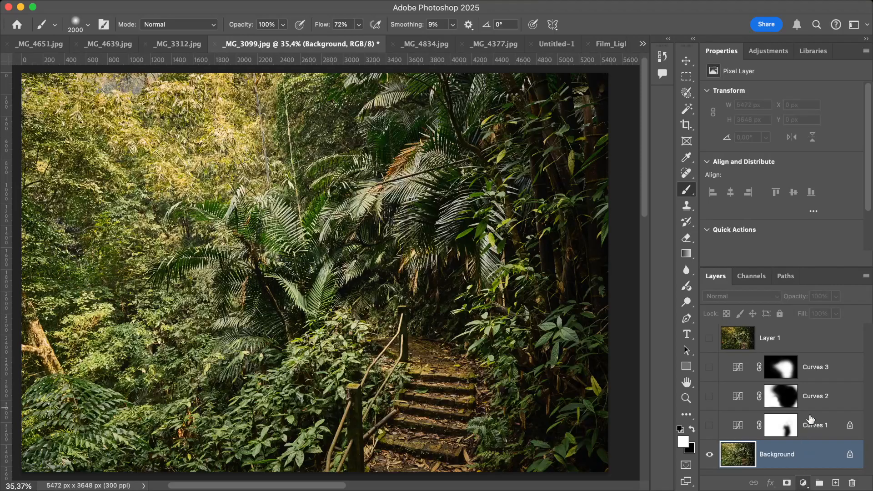
Add a Levels adjustment layer directly above the Background layer.
{"action": "left_click", "coordinate": [806, 300]}
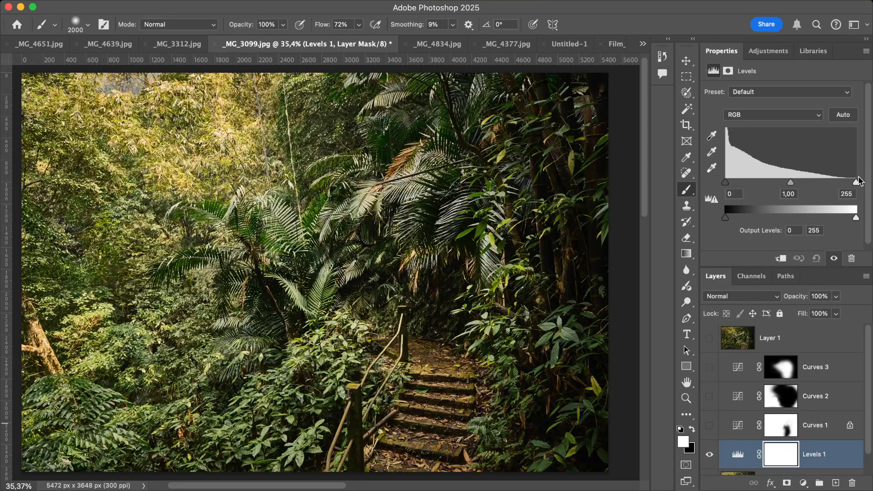
{"action": "left_click", "coordinate": [712, 168]}
Select the curve of the Curves 1 adjustment layer and make that layer visible.
{"action": "left_click", "coordinate": [737, 427]}
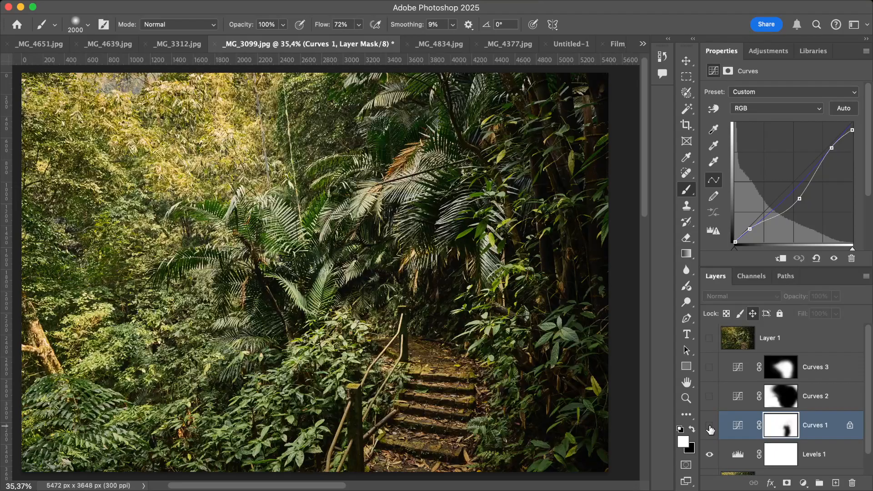
{"action": "left_click", "coordinate": [738, 426]}
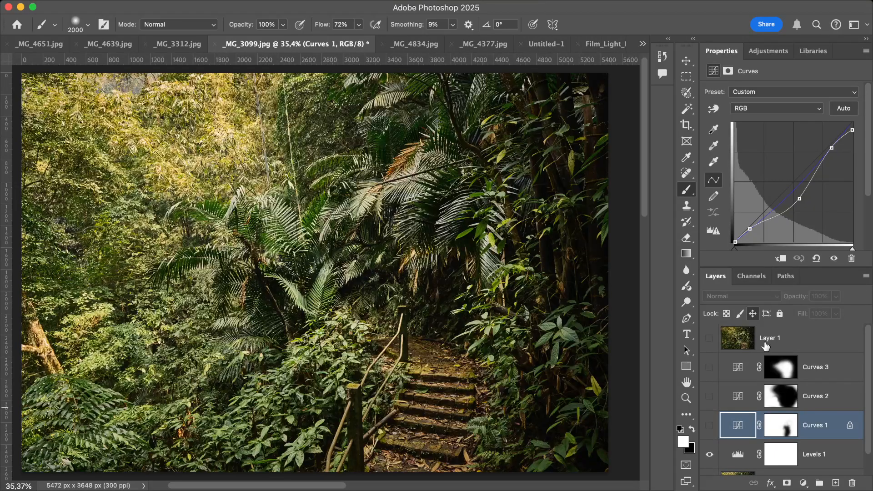
{"action": "left_click", "coordinate": [709, 426]}
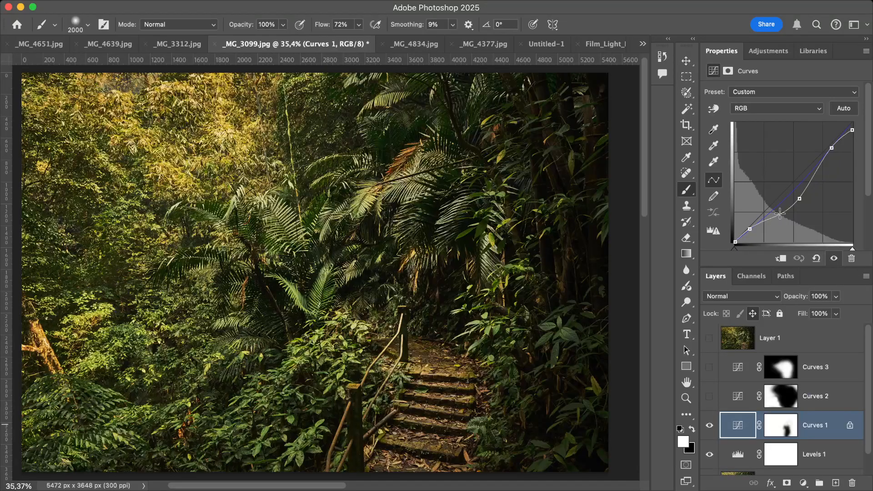
Compare the photo with and without the Curves 1 adjustment, leaving the layer visible.
{"action": "left_click", "coordinate": [708, 427]}
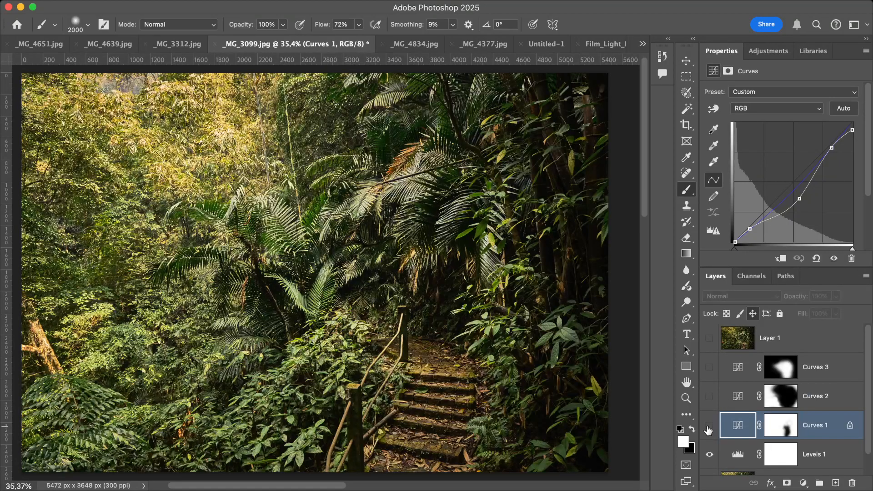
{"action": "left_click", "coordinate": [709, 426]}
{"action": "left_click", "coordinate": [709, 427]}
{"action": "left_click", "coordinate": [709, 427]}
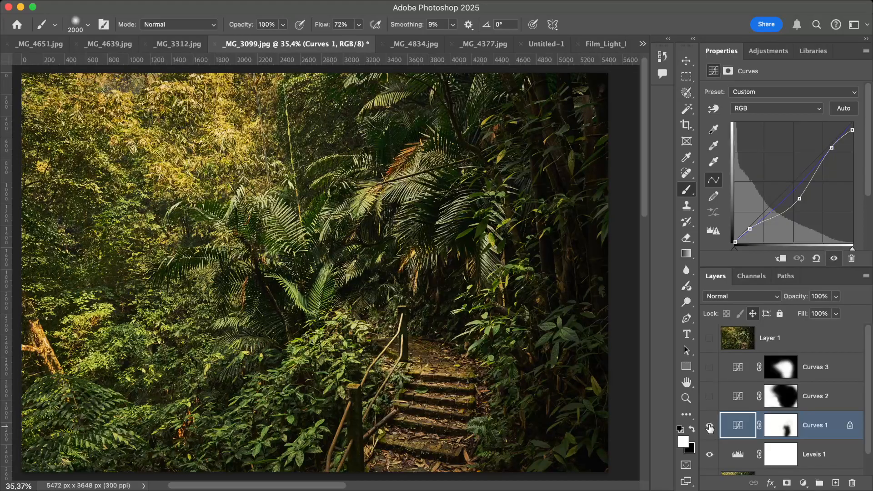
{"action": "left_click", "coordinate": [709, 428]}
{"action": "left_click", "coordinate": [708, 428]}
{"action": "left_click", "coordinate": [708, 428]}
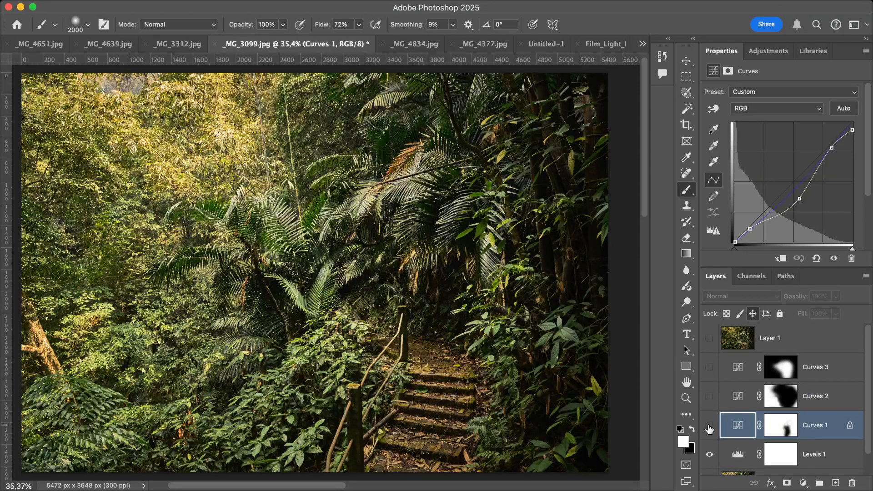
{"action": "left_click", "coordinate": [709, 427]}
{"action": "left_click", "coordinate": [708, 427]}
{"action": "left_click", "coordinate": [709, 428]}
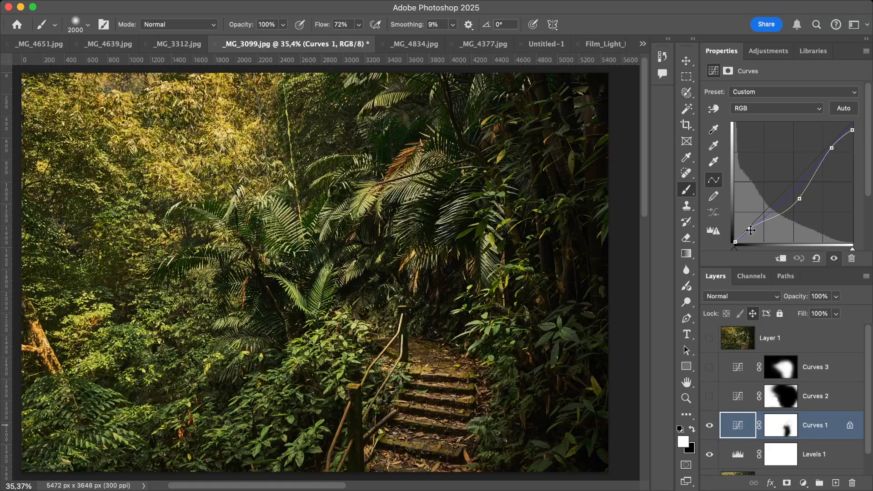
Remove the shadow point from the Curves 1 curve and place a new, slightly higher one to lift the shadows.
{"action": "left_click_drag", "start_coordinate": [750, 230], "coordinate": [700, 232]}
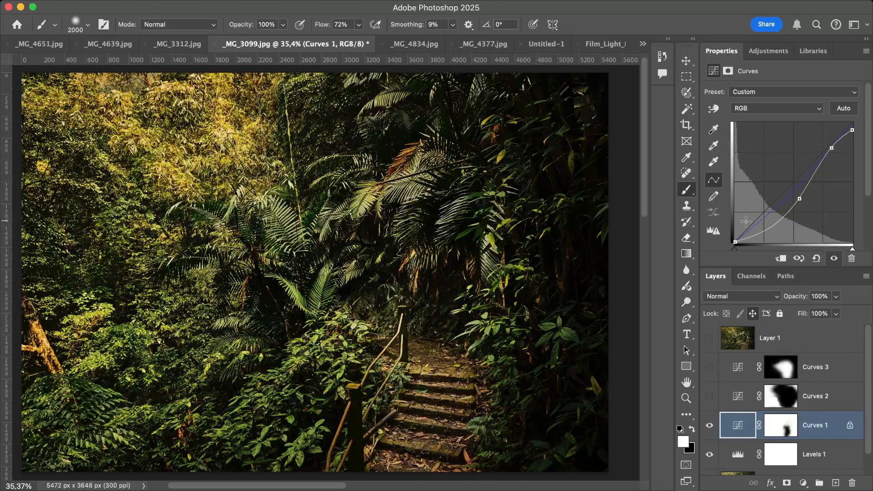
{"action": "left_click_drag", "start_coordinate": [751, 234], "coordinate": [752, 226]}
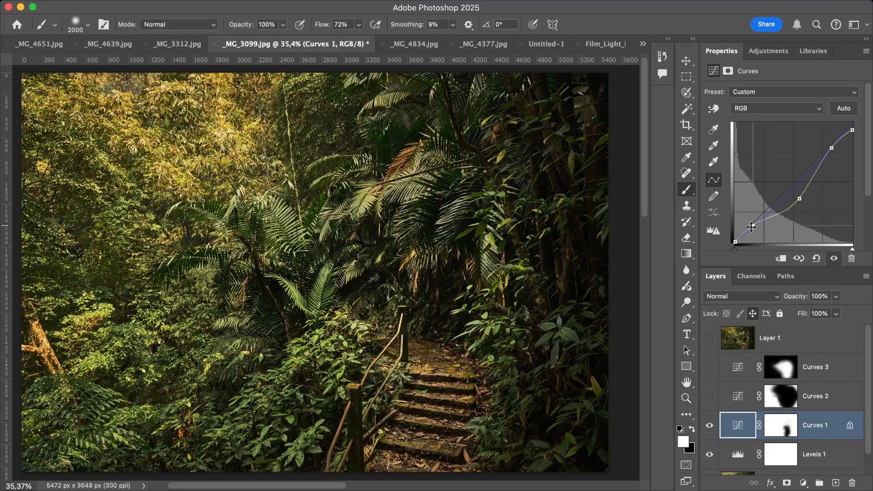
{"action": "left_click", "coordinate": [753, 226]}
Delete the highlight point from the Curves 1 curve and raise its white endpoint to the maximum.
{"action": "left_click", "coordinate": [831, 149], "text": "super"}
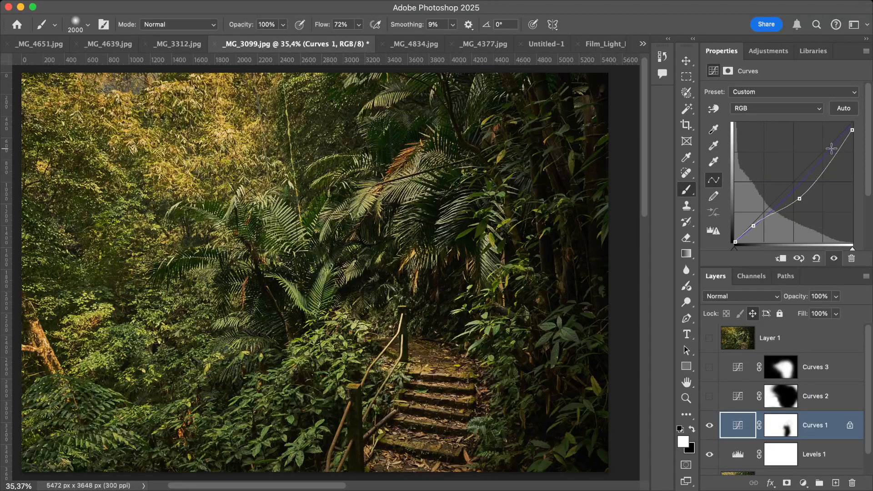
{"action": "left_click_drag", "start_coordinate": [852, 130], "coordinate": [858, 119]}
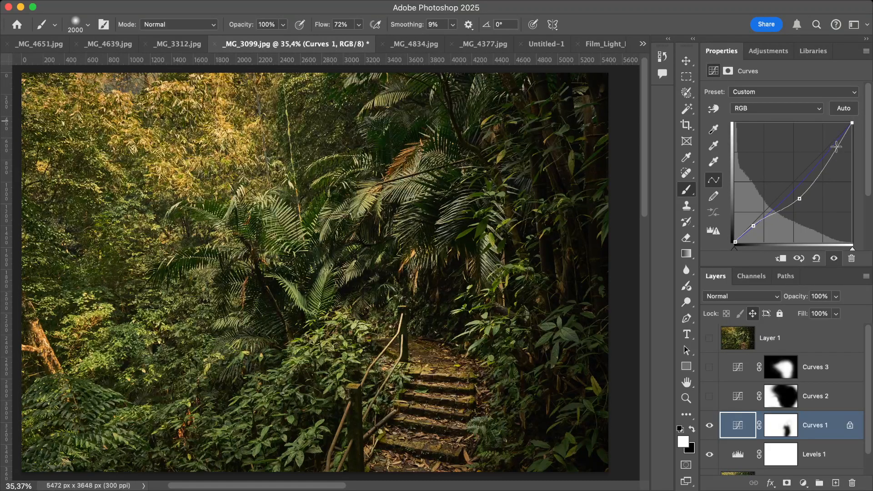
{"action": "left_click_drag", "start_coordinate": [836, 147], "coordinate": [835, 149]}
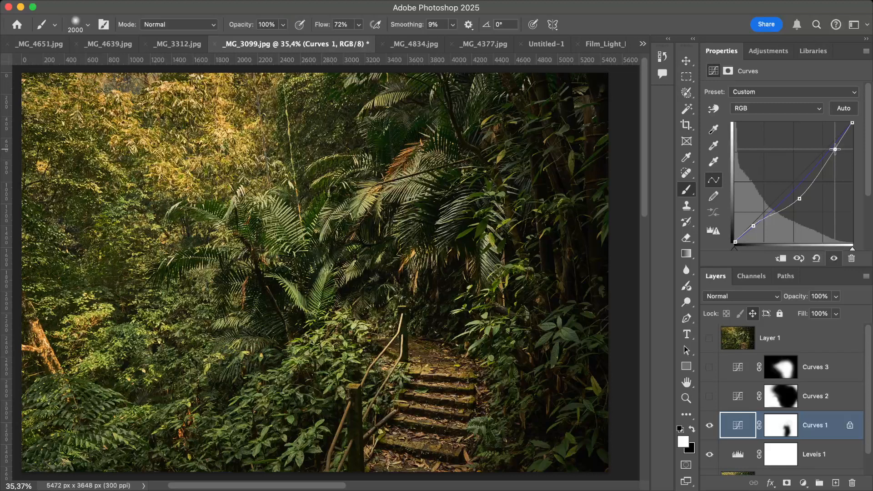
{"action": "left_click_drag", "start_coordinate": [835, 149], "coordinate": [833, 141]}
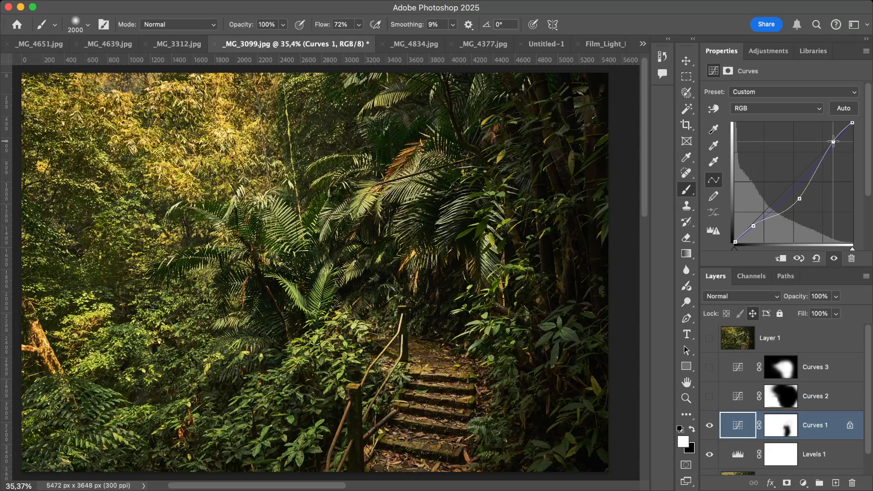
{"action": "left_click_drag", "start_coordinate": [834, 141], "coordinate": [838, 148]}
{"action": "key", "text": "BackSpace"}
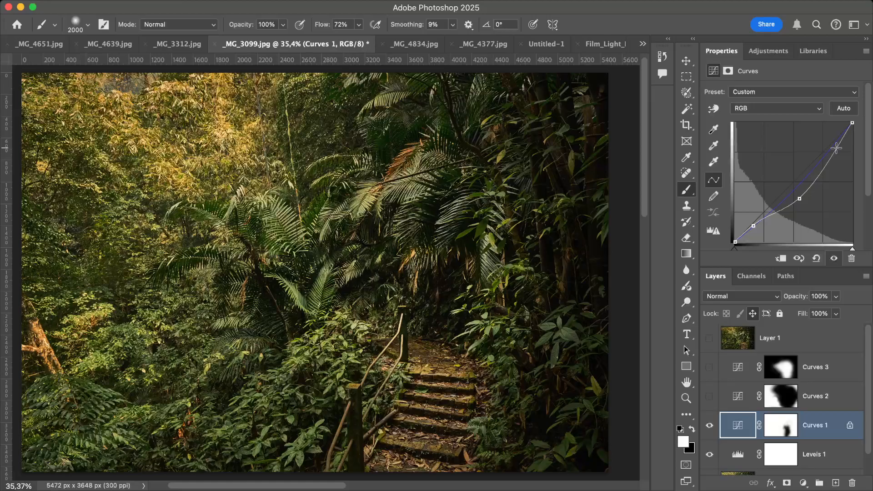
Add a highlight point raised slightly above the diagonal on the Curves 1 curve and compare the photo with and without the layer.
{"action": "left_click_drag", "start_coordinate": [836, 147], "coordinate": [833, 143]}
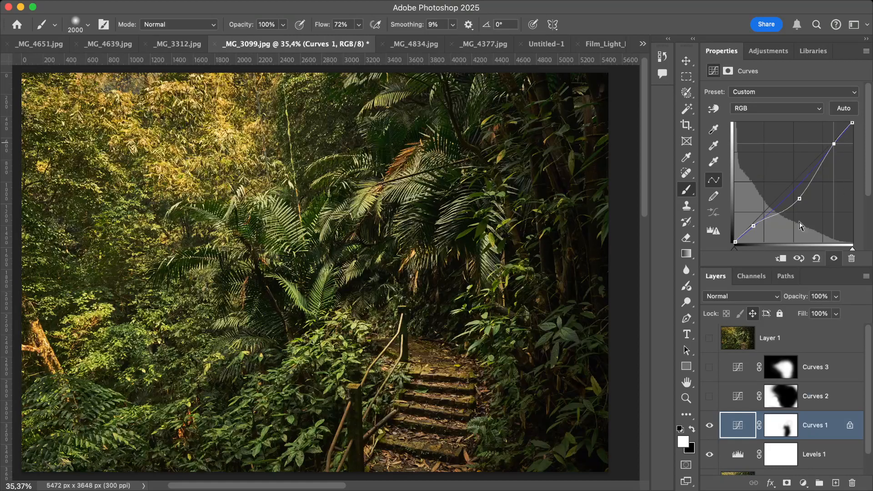
{"action": "left_click", "coordinate": [709, 425]}
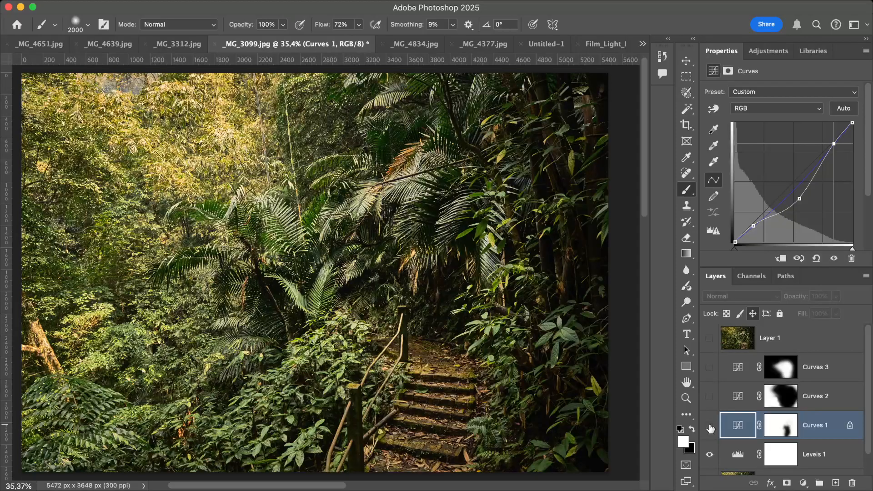
{"action": "left_click", "coordinate": [709, 426]}
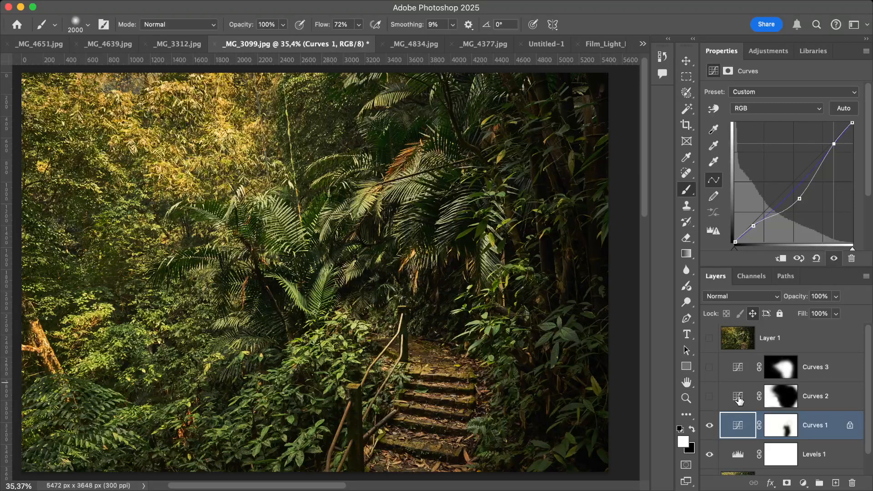
Examine the Curves 2 adjustment by comparing the photo with and without it and inspecting its curve and layer mask.
{"action": "left_click", "coordinate": [709, 396]}
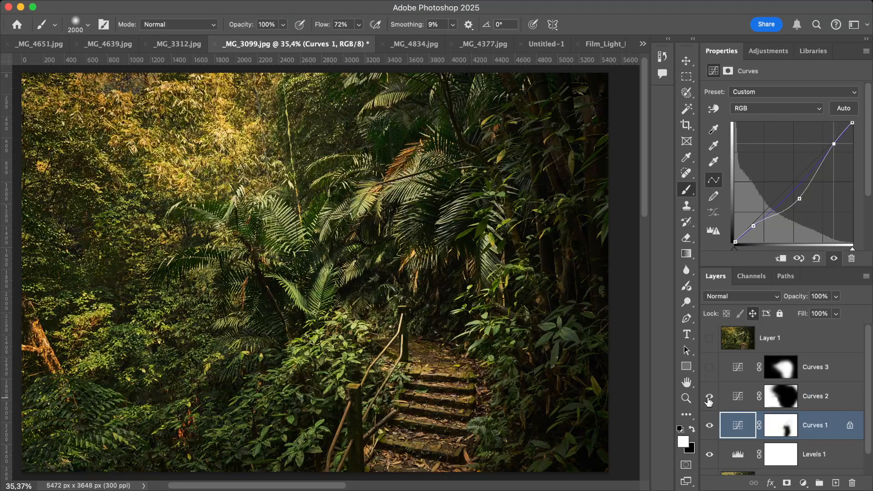
{"action": "left_click", "coordinate": [709, 397]}
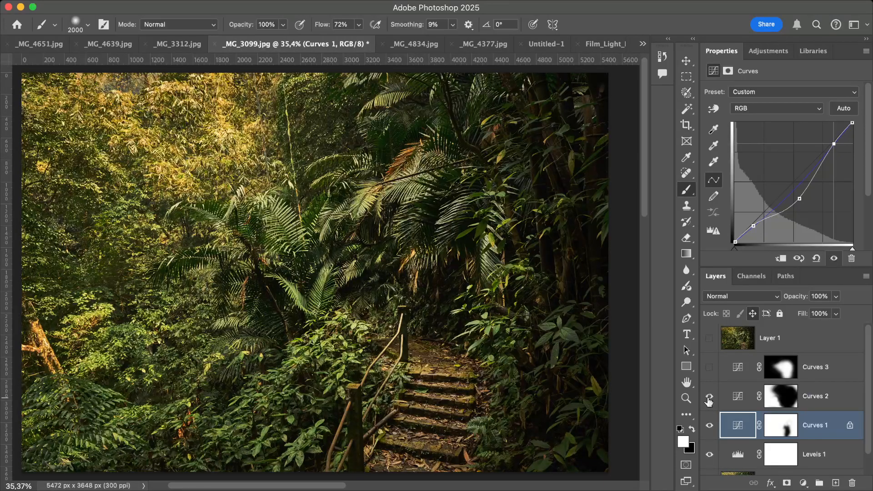
{"action": "left_click", "coordinate": [709, 396]}
{"action": "left_click", "coordinate": [709, 397]}
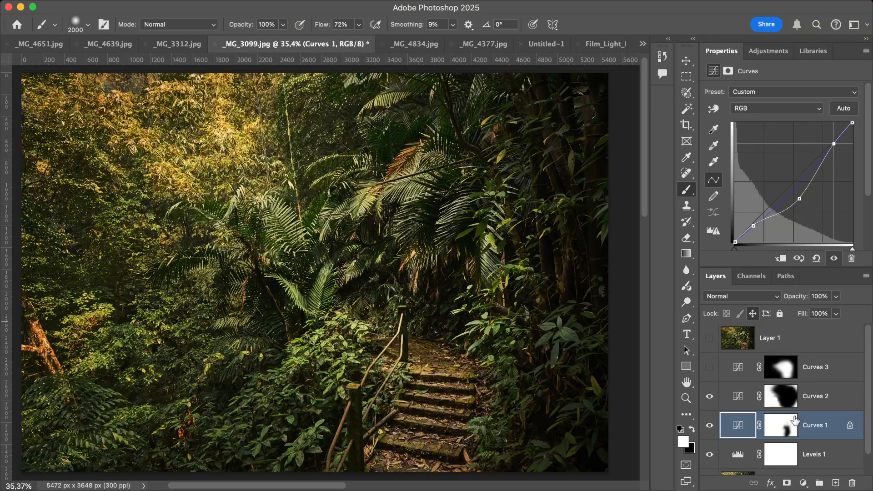
{"action": "left_click", "coordinate": [737, 400]}
{"action": "left_click", "coordinate": [709, 397]}
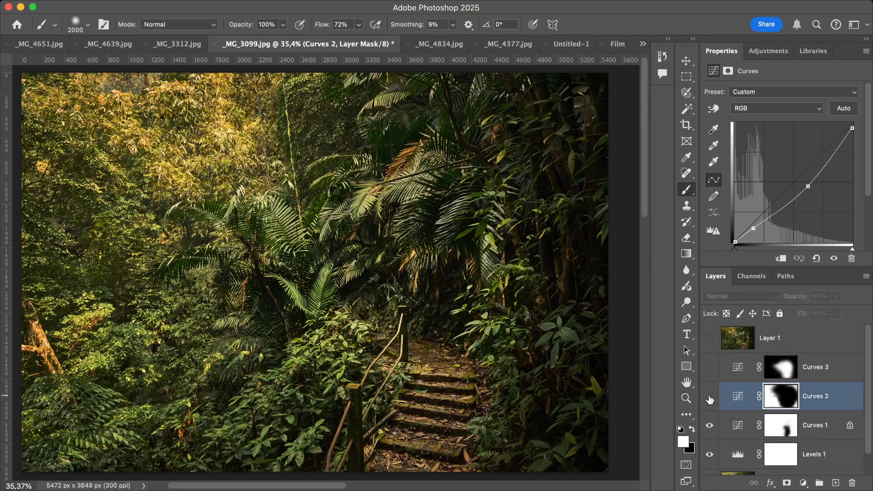
{"action": "left_click", "coordinate": [709, 397]}
{"action": "left_click", "coordinate": [782, 404]}
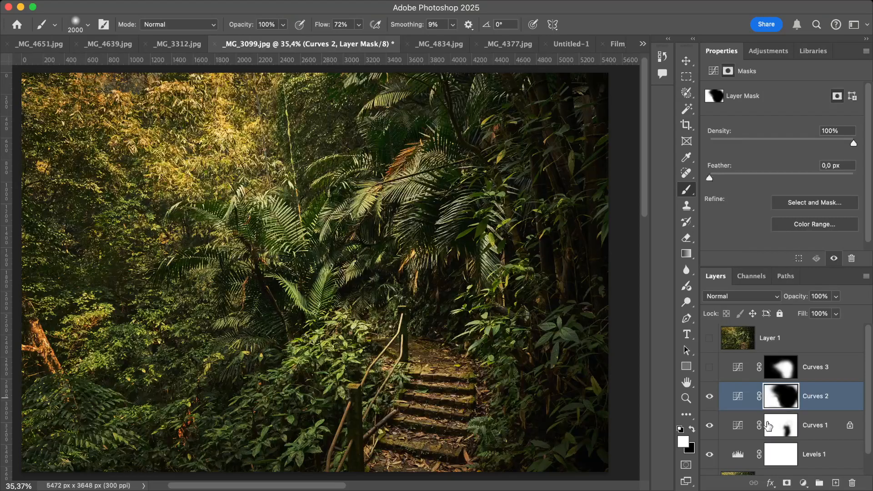
Hide the Curves 2 layer and display the Curves 1 layer mask as a red overlay on the photo.
{"action": "left_click", "coordinate": [737, 427]}
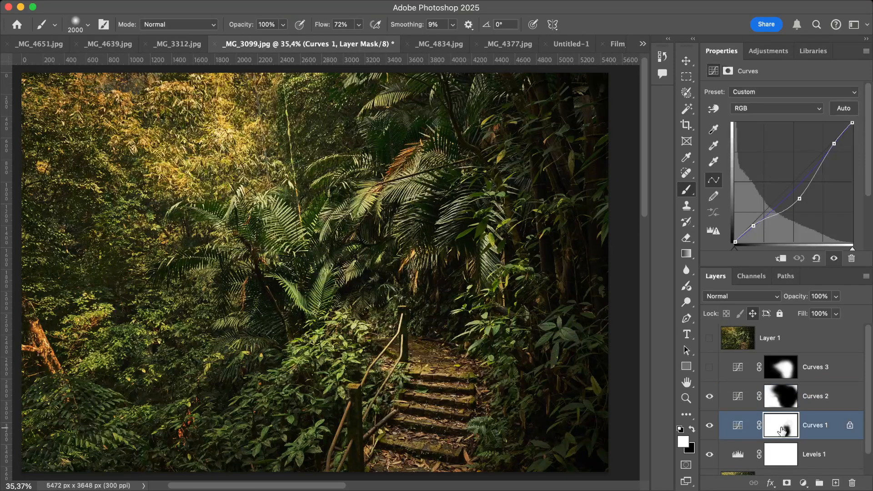
{"action": "left_click", "coordinate": [781, 431]}
{"action": "left_click", "coordinate": [709, 396]}
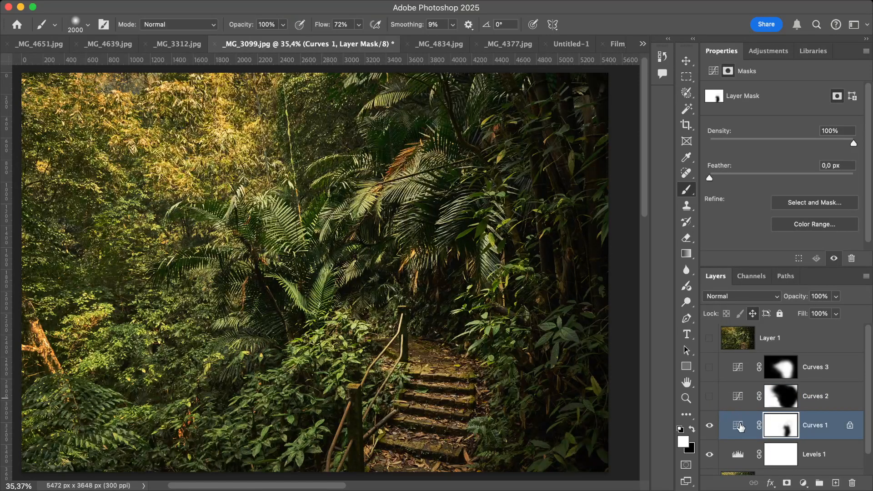
{"action": "left_click", "coordinate": [738, 427]}
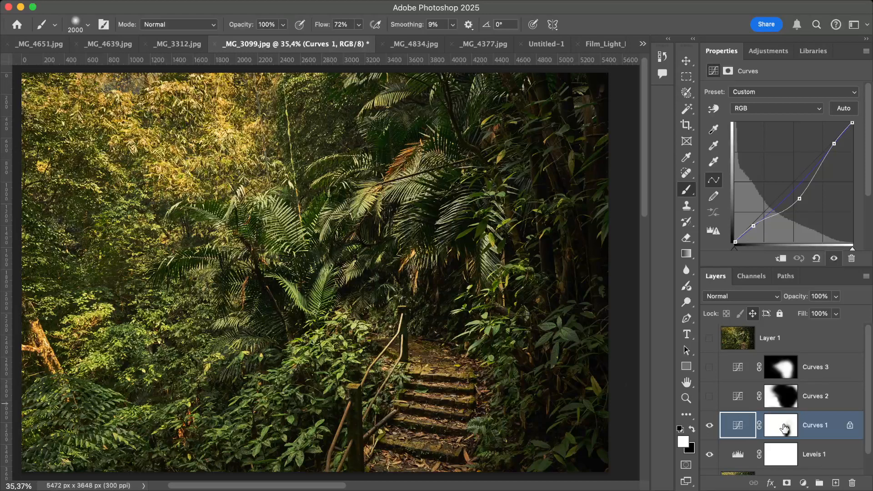
{"action": "key", "text": "backslash"}
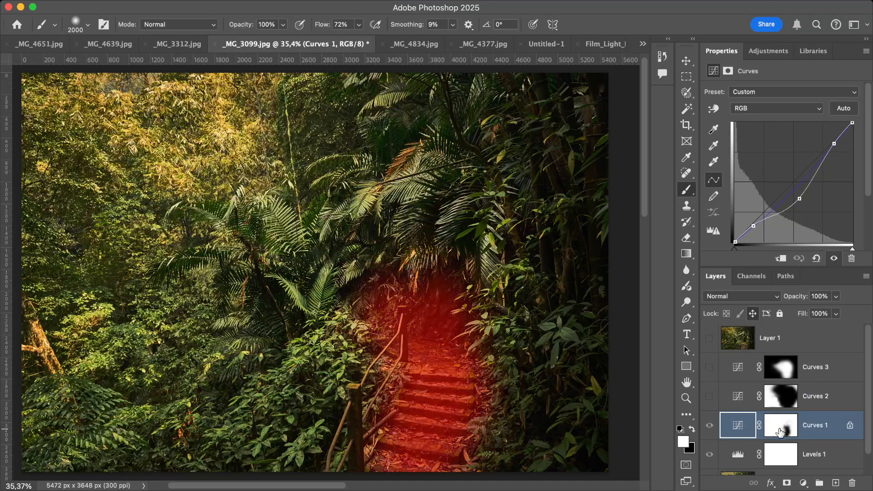
Remove the red mask overlay and compare the photo with the Curves 1 layer mask disabled and enabled.
{"action": "key", "text": "backslash"}
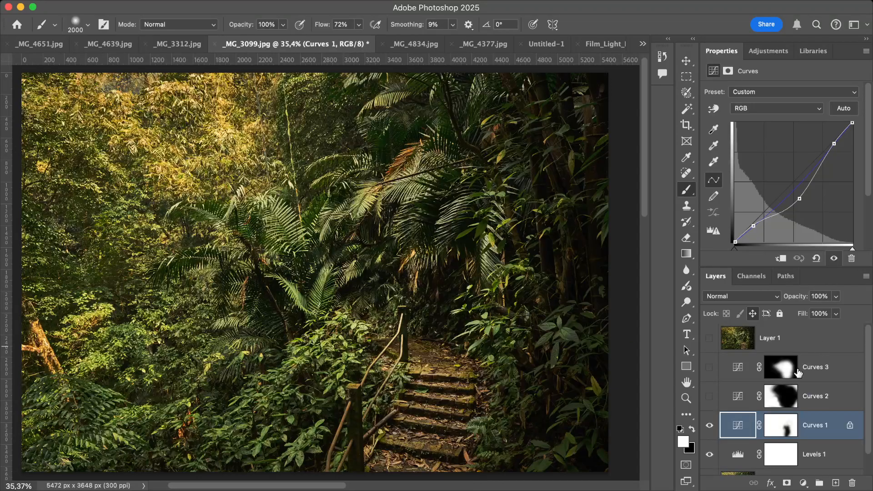
{"action": "left_click", "coordinate": [781, 431], "text": "shift"}
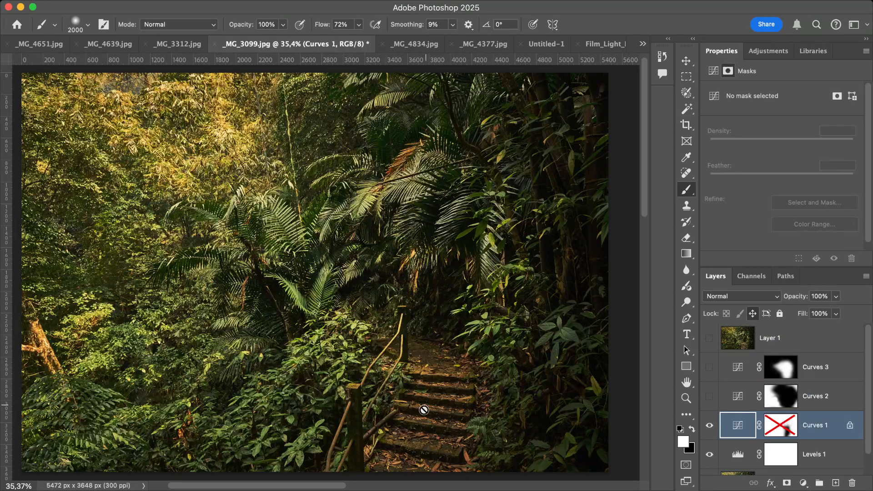
{"action": "left_click", "coordinate": [782, 427], "text": "shift"}
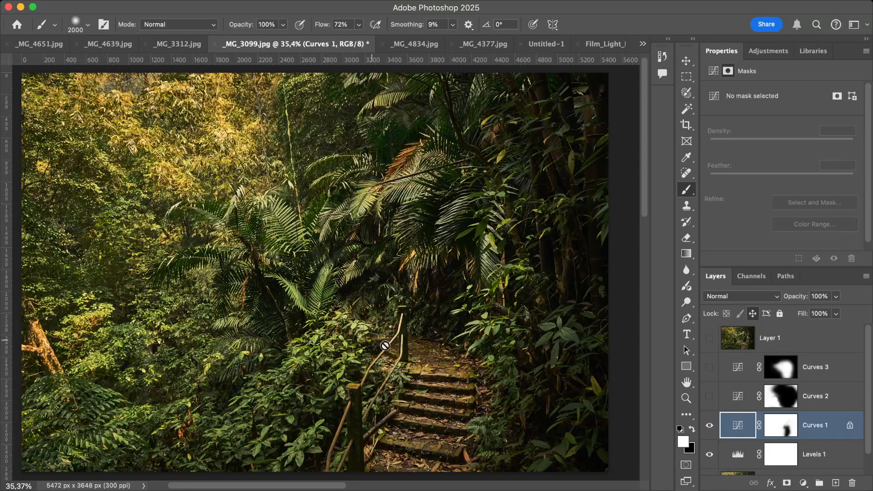
{"action": "left_click", "coordinate": [738, 430]}
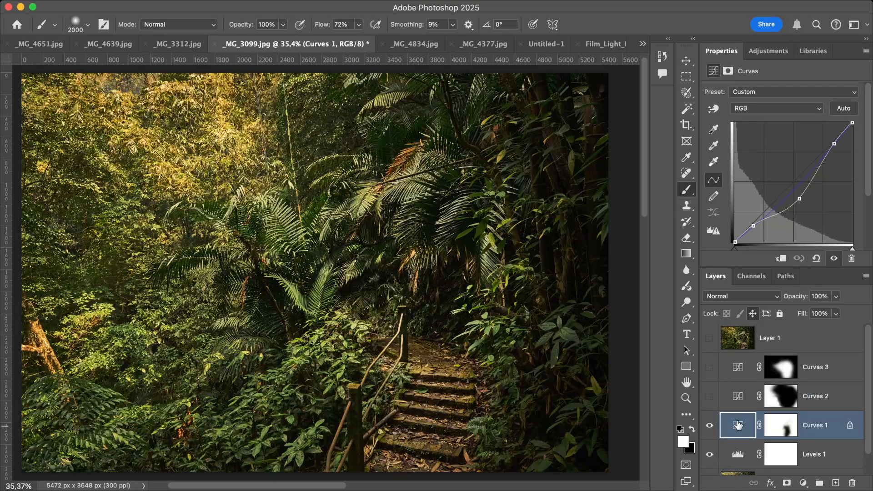
Select the Curves 2 adjustment and make its layer visible again.
{"action": "left_click", "coordinate": [732, 400]}
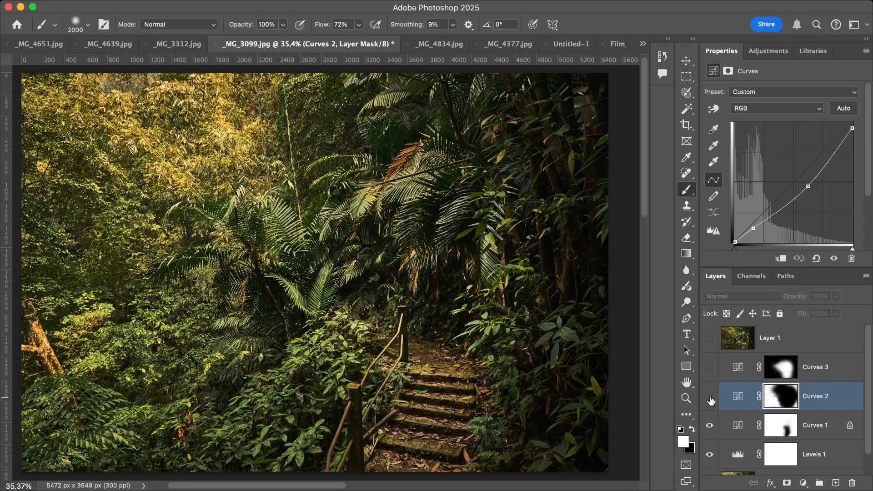
{"action": "left_click", "coordinate": [737, 397]}
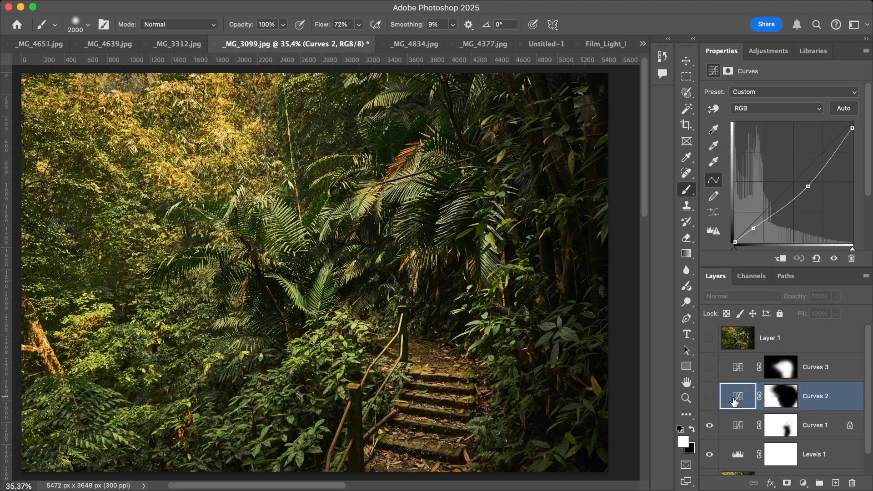
{"action": "left_click", "coordinate": [710, 399]}
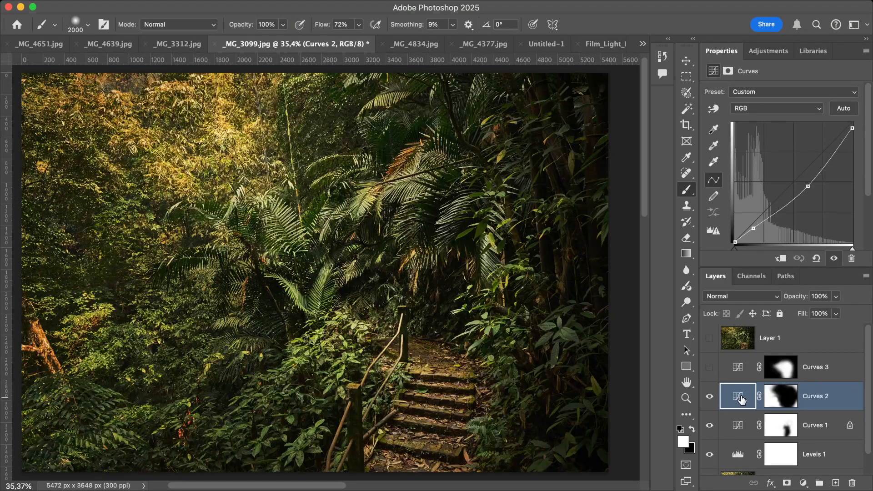
Examine the Curves 2 layer mask as a red overlay against the photo, ending with the overlay off and the layer's curve displayed.
{"action": "left_click", "coordinate": [776, 403]}
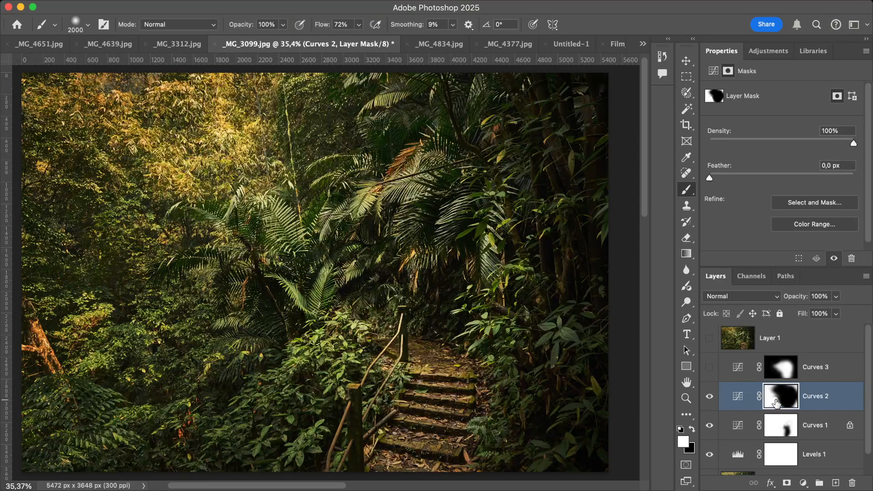
{"action": "key", "text": "backslash"}
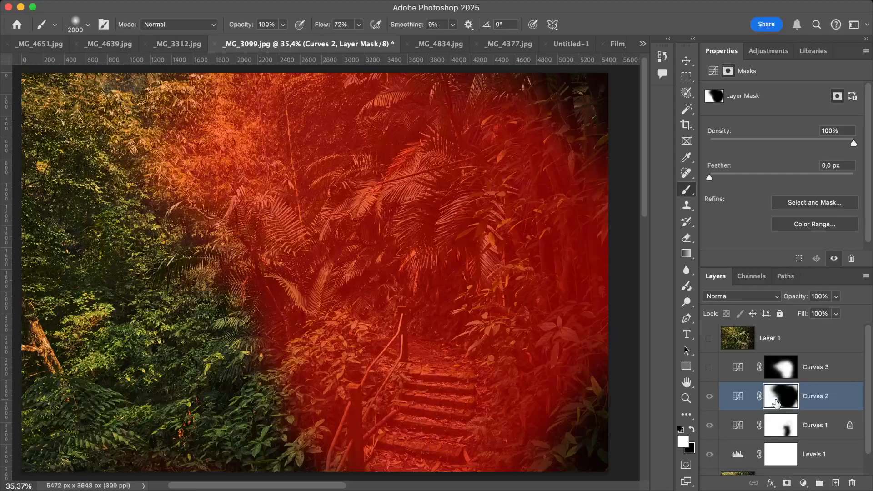
{"action": "key", "text": "backslash"}
{"action": "key", "text": "backslash"}
{"action": "key", "text": "backslash"}
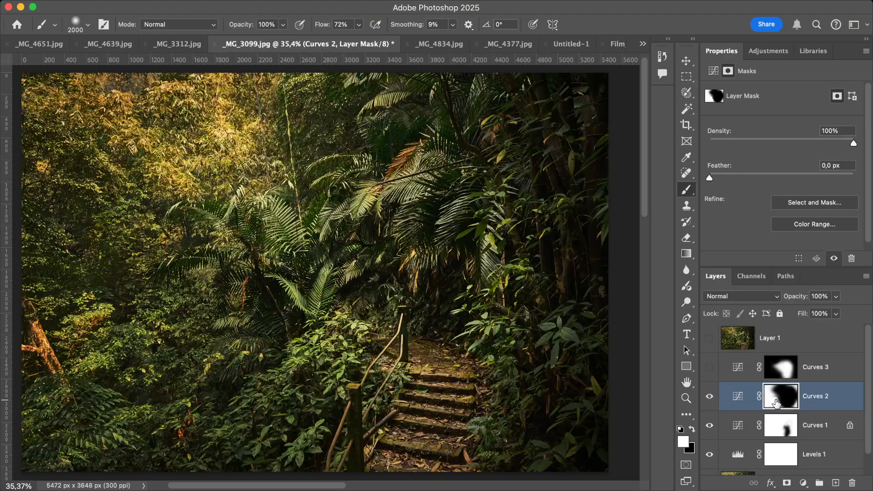
{"action": "key", "text": "backslash"}
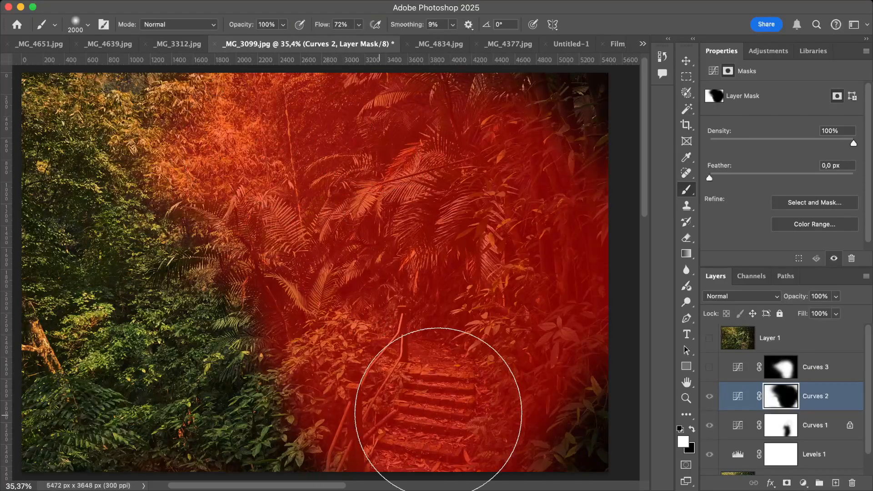
{"action": "key", "text": "backslash"}
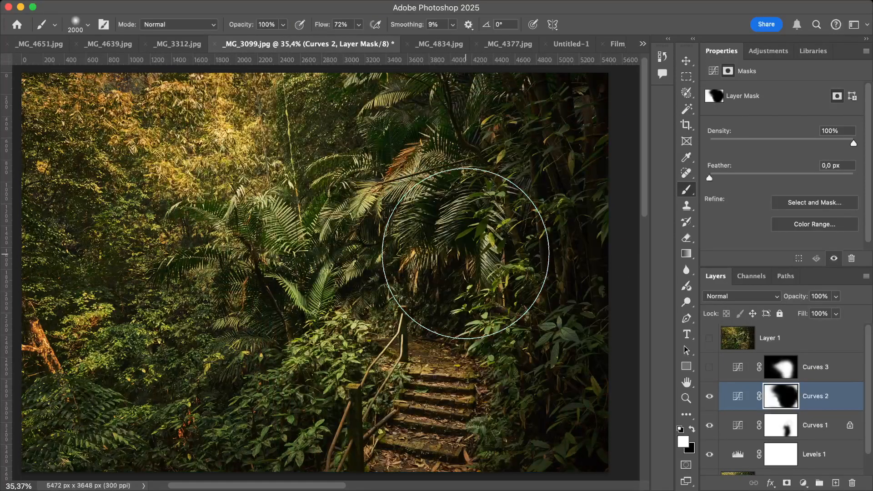
{"action": "left_click", "coordinate": [737, 398]}
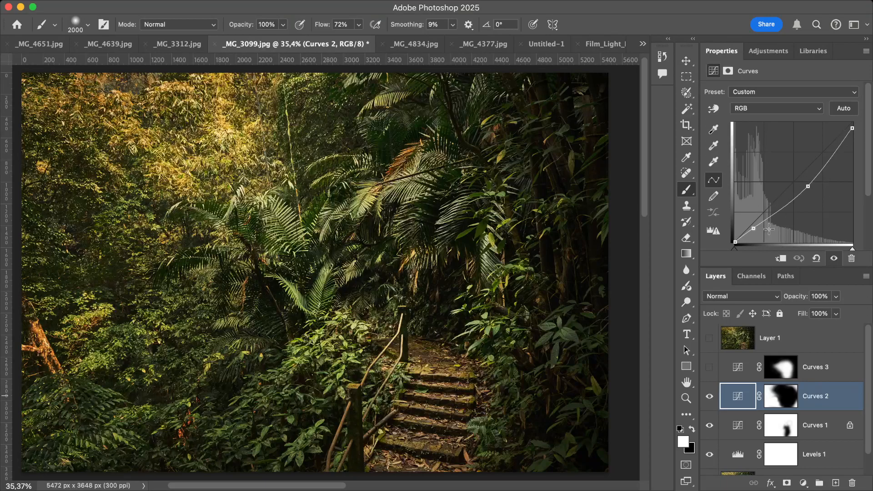
Make the Curves 3 layer visible and check its layer mask as a red overlay on the photo.
{"action": "left_click", "coordinate": [737, 369]}
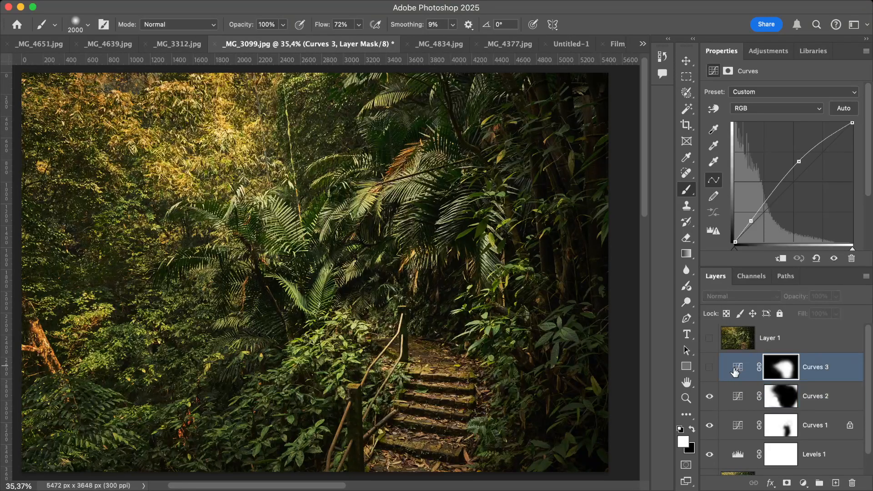
{"action": "left_click", "coordinate": [709, 369]}
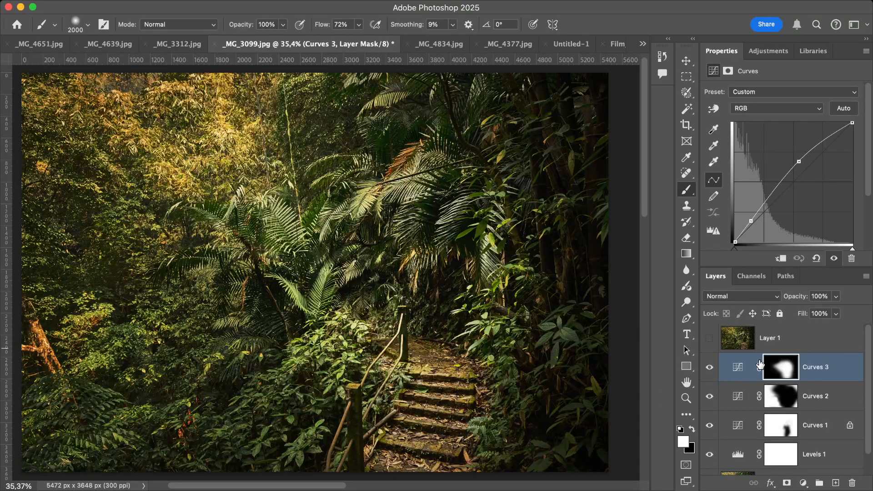
{"action": "key", "text": "backslash"}
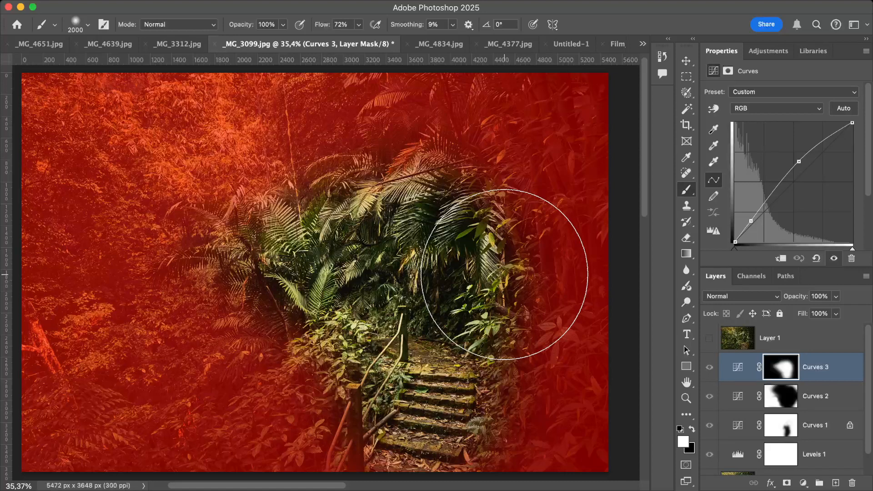
{"action": "key", "text": "backslash"}
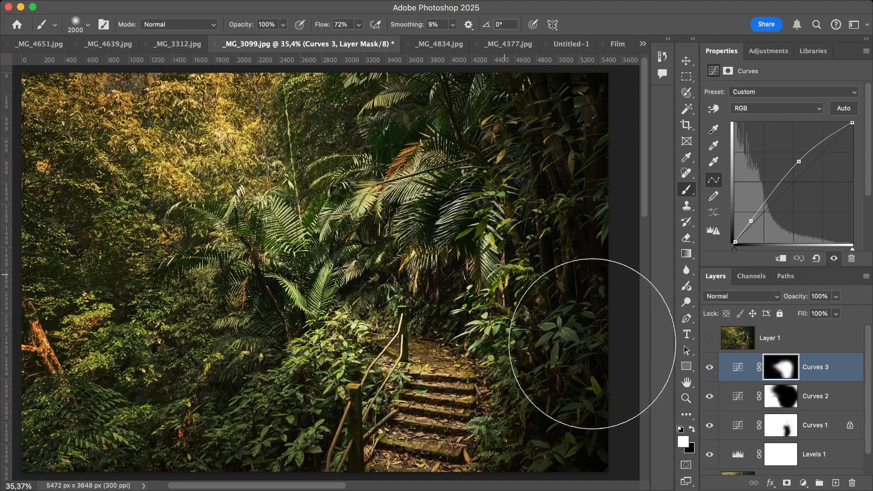
Compare the photo with and without the Curves 3 adjustment, leaving the layer visible.
{"action": "left_click", "coordinate": [710, 368]}
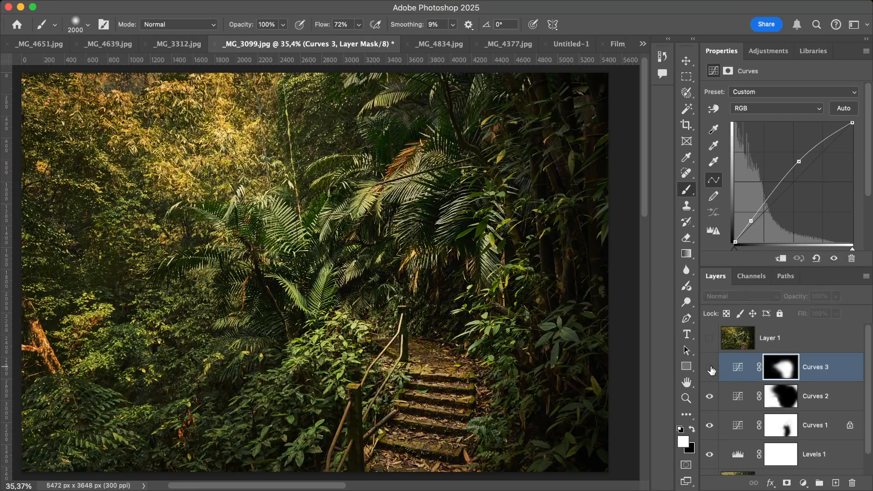
{"action": "left_click", "coordinate": [711, 369]}
{"action": "left_click", "coordinate": [710, 370]}
{"action": "left_click", "coordinate": [709, 367]}
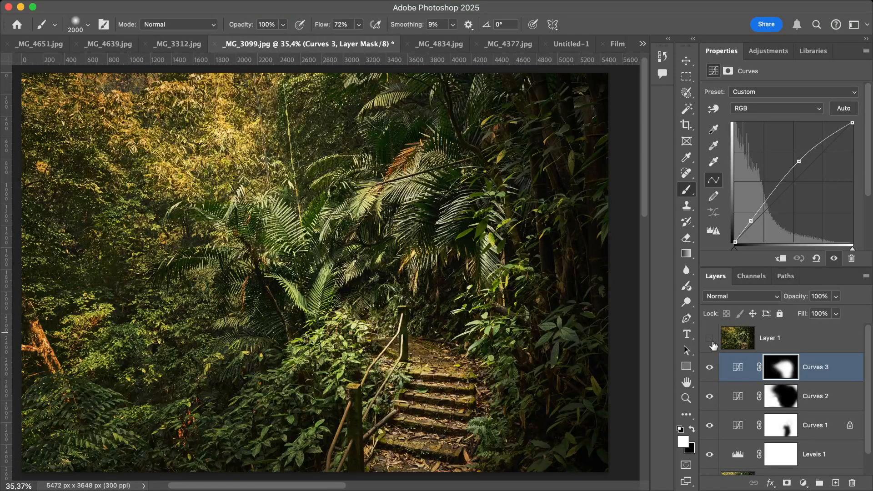
Compare the original Background alone with the fully edited photo, ending with all adjustment layers visible.
{"action": "scroll", "coordinate": [729, 437], "scroll_direction": "down", "scroll_amount": 1}
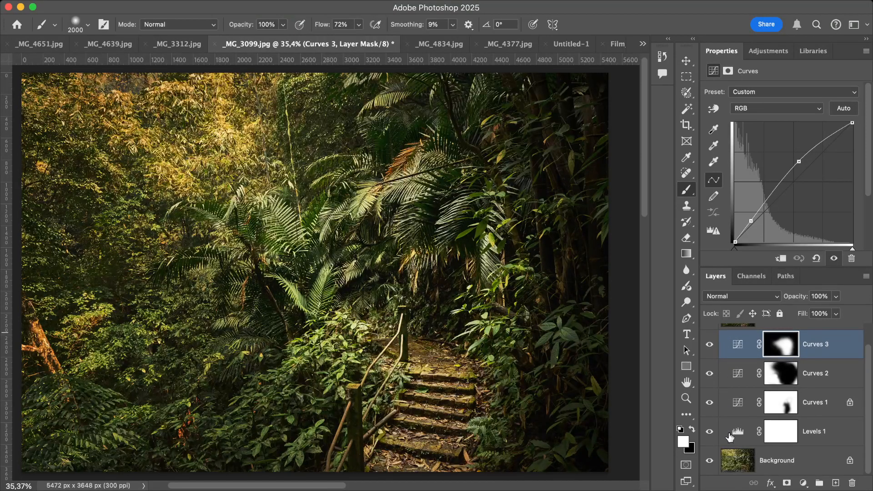
{"action": "left_click", "coordinate": [711, 461], "text": "alt"}
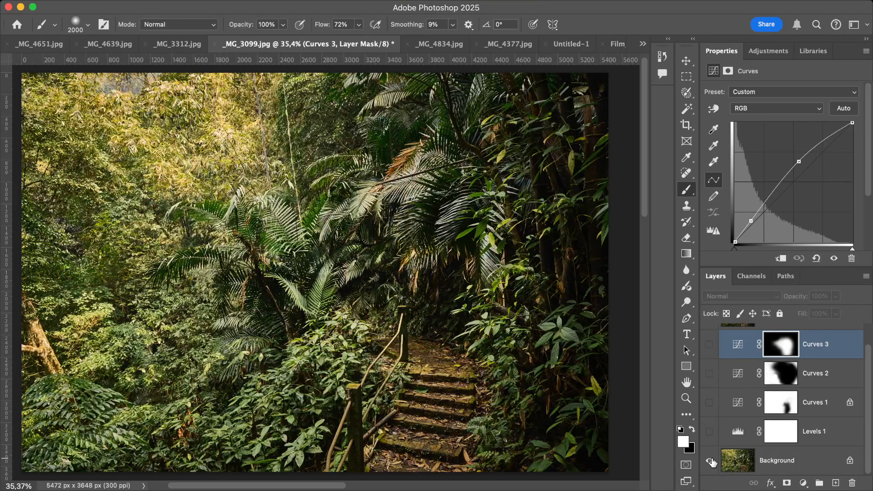
{"action": "left_click", "coordinate": [710, 461], "text": "alt"}
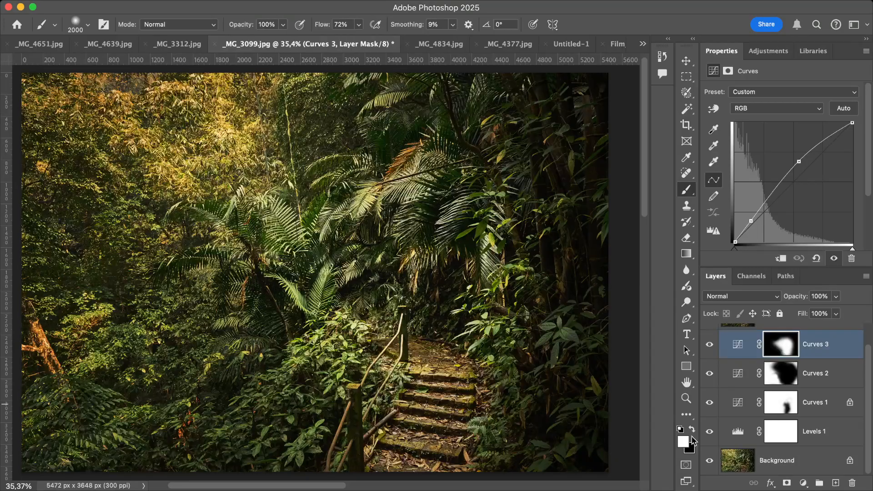
{"action": "left_click", "coordinate": [709, 463], "text": "alt"}
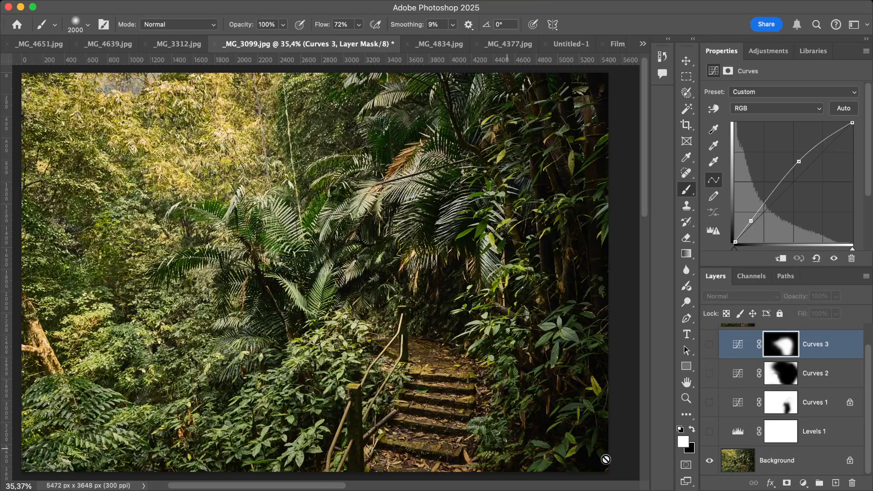
{"action": "left_click", "coordinate": [708, 463], "text": "alt"}
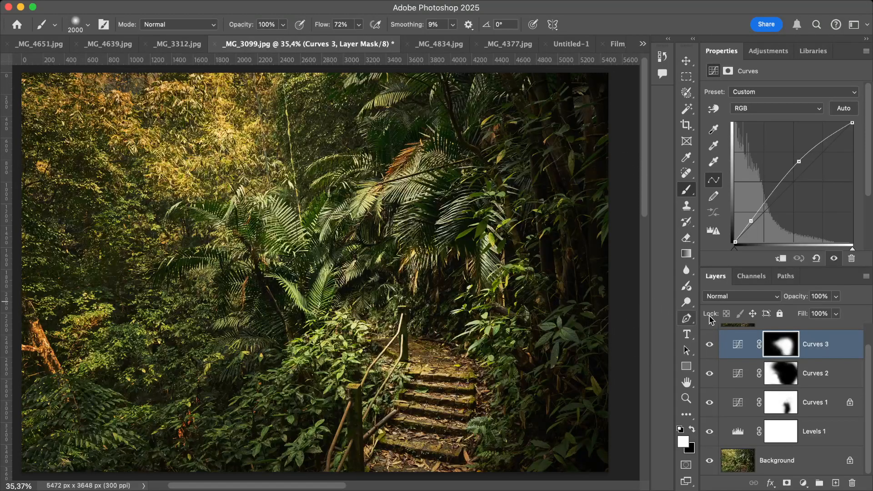
Inspect the Red, Green and Blue channel curves of the Curves 3 adjustment.
{"action": "left_click", "coordinate": [731, 297]}
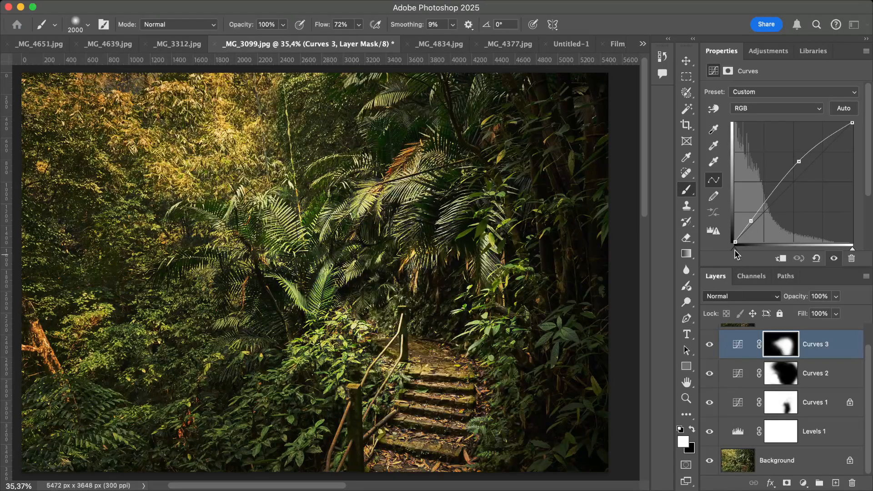
{"action": "left_click", "coordinate": [732, 241]}
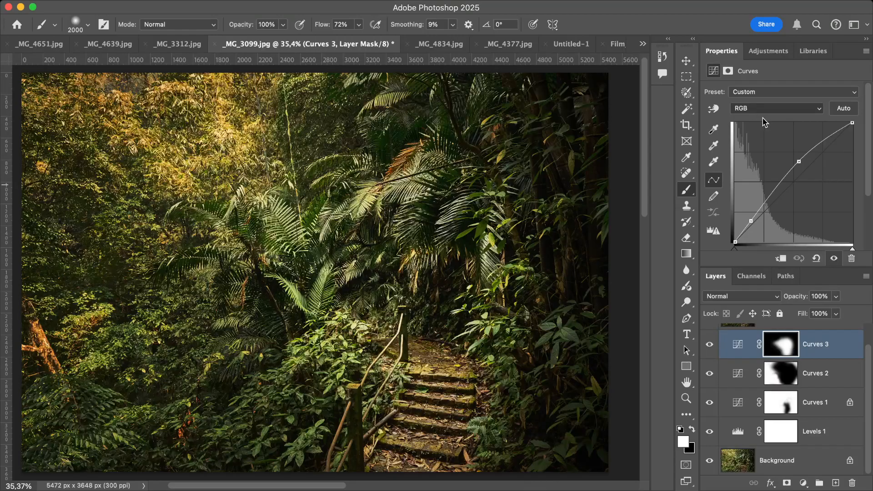
{"action": "key", "text": "alt+3"}
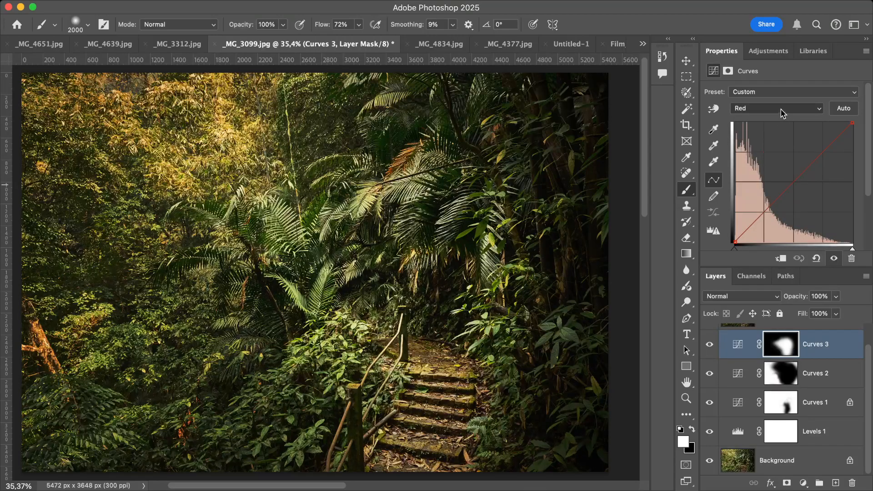
{"action": "key", "text": "alt+4"}
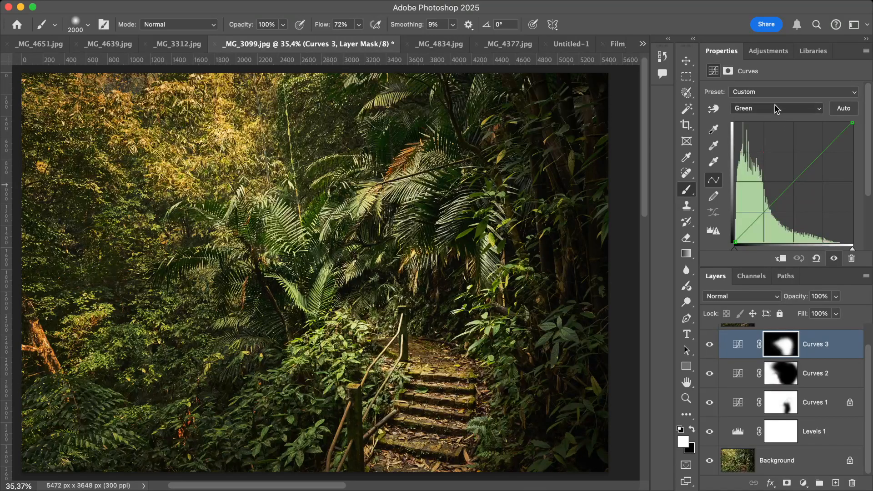
{"action": "key", "text": "alt+3"}
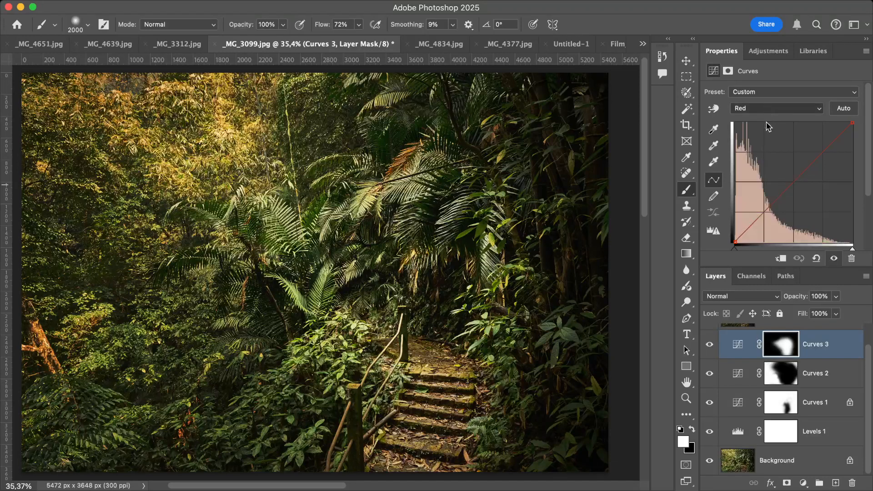
{"action": "key", "text": "alt+5"}
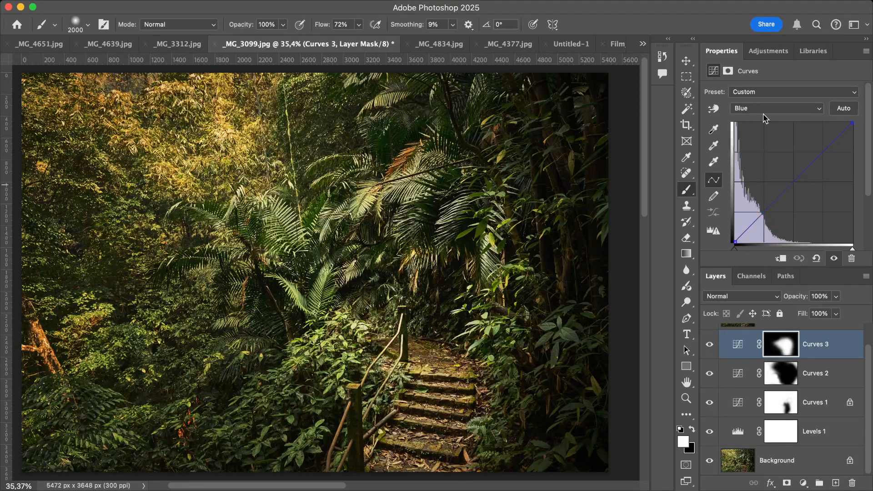